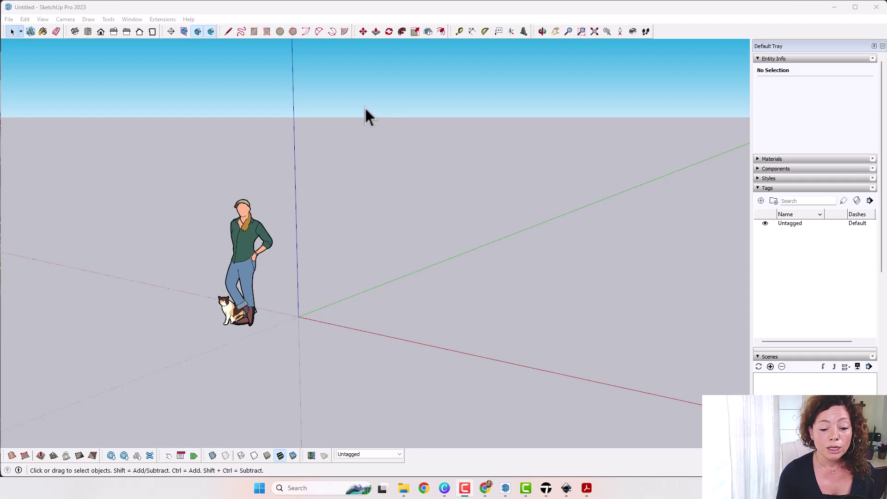
Start Inkscape 1.2 from the taskbar so its welcome screen shows the recent LANDSCAPE.svg.
{"action": "left_click", "coordinate": [566, 488]}
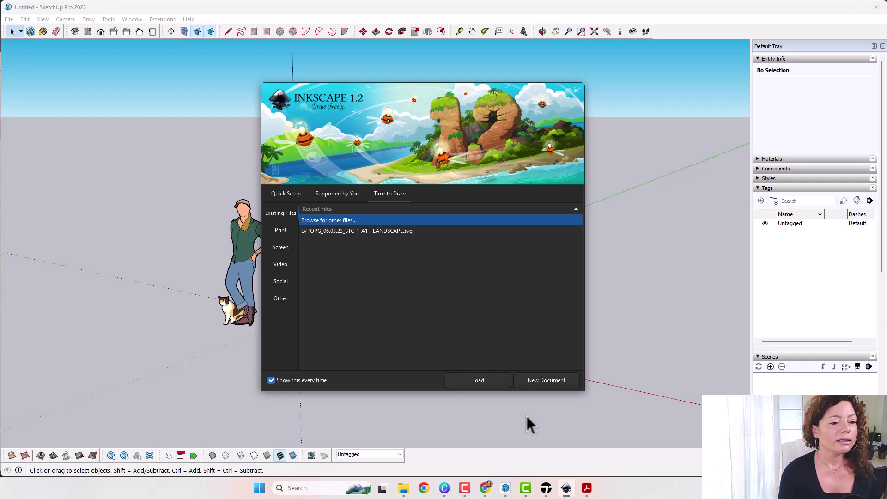
View the LANDSCAPE.pdf A1 site plan in Acrobat, then bring Inkscape's welcome screen back.
{"action": "left_click", "coordinate": [591, 496]}
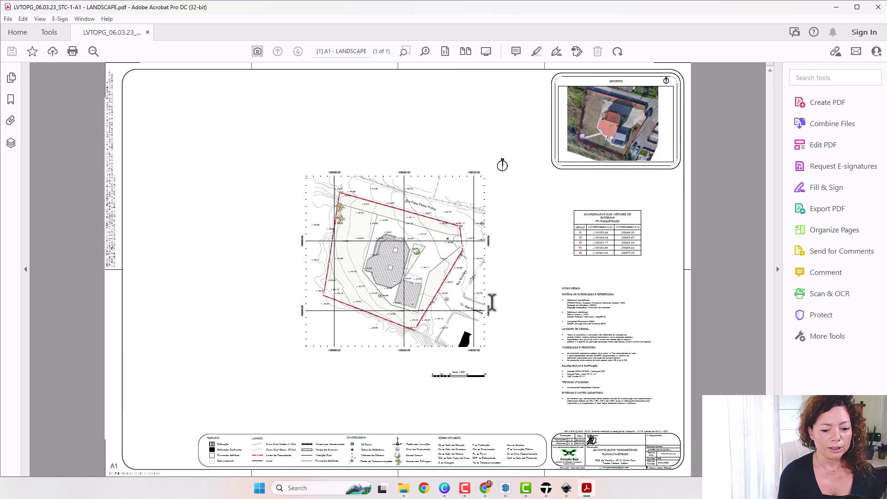
{"action": "left_click", "coordinate": [566, 487]}
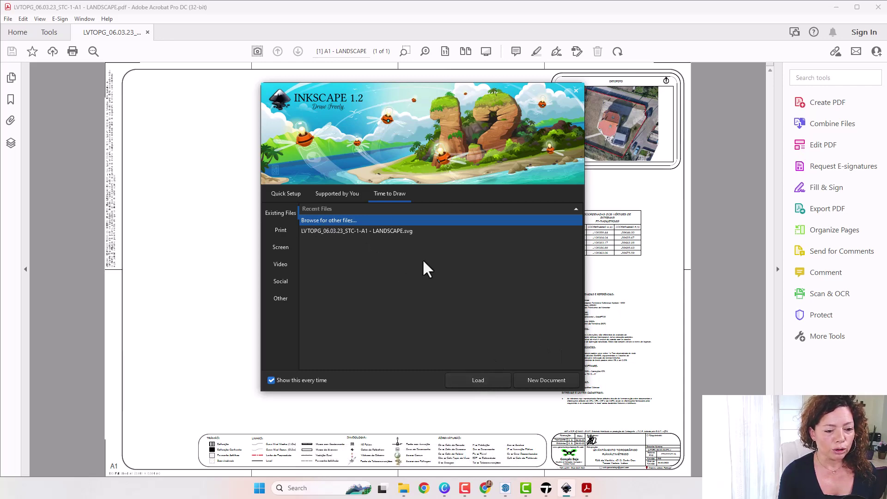
Open LVTOPG_06.03.23_STC-1-A1 - LANDSCAPE.pdf from Downloads, accepting the default PDF import settings.
{"action": "left_click", "coordinate": [477, 380]}
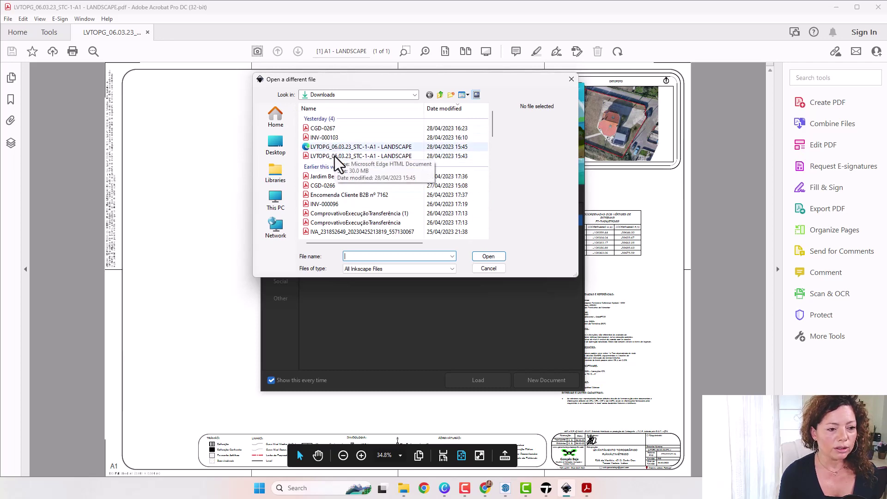
{"action": "left_click", "coordinate": [490, 268]}
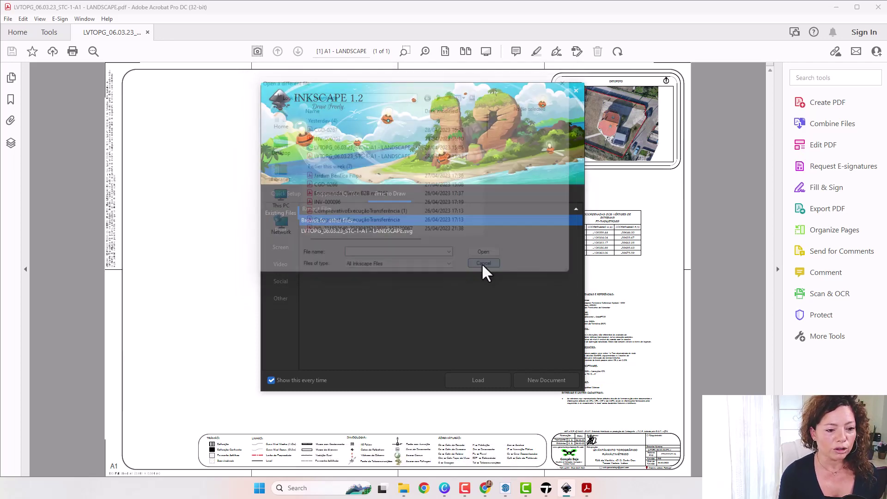
{"action": "left_click", "coordinate": [371, 231]}
{"action": "left_click", "coordinate": [316, 221]}
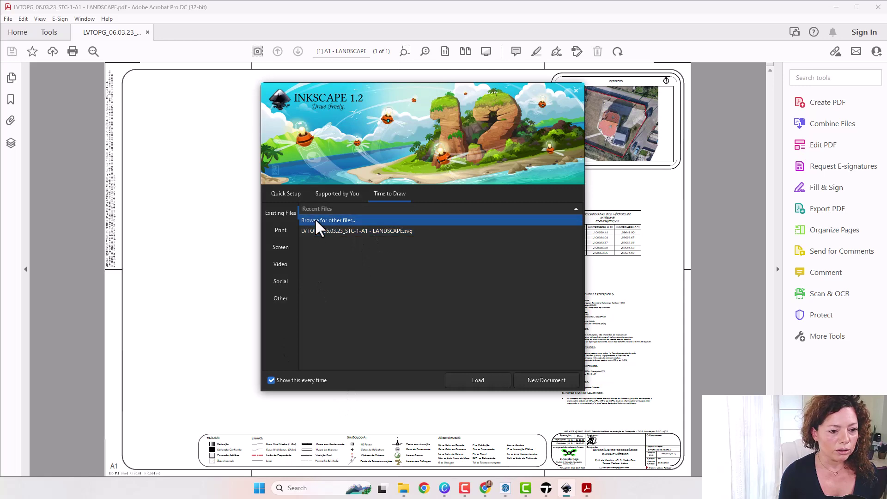
{"action": "left_click", "coordinate": [487, 383]}
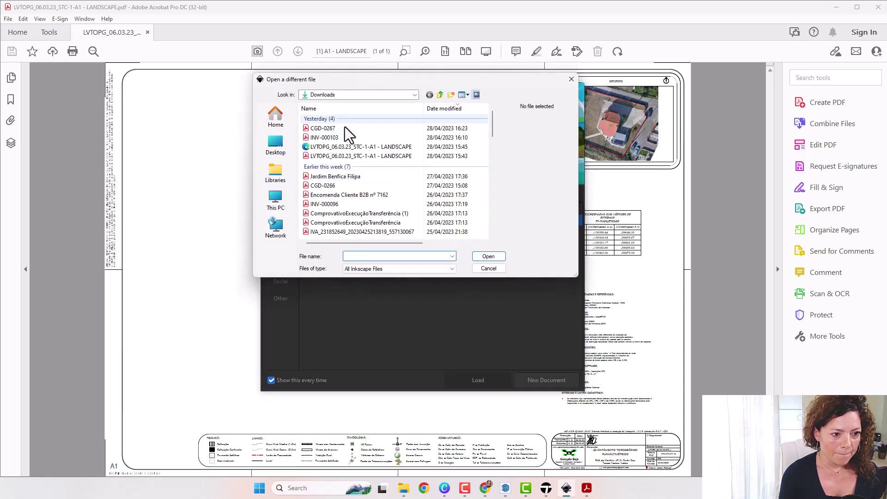
{"action": "left_click", "coordinate": [342, 156]}
{"action": "left_click", "coordinate": [487, 256]}
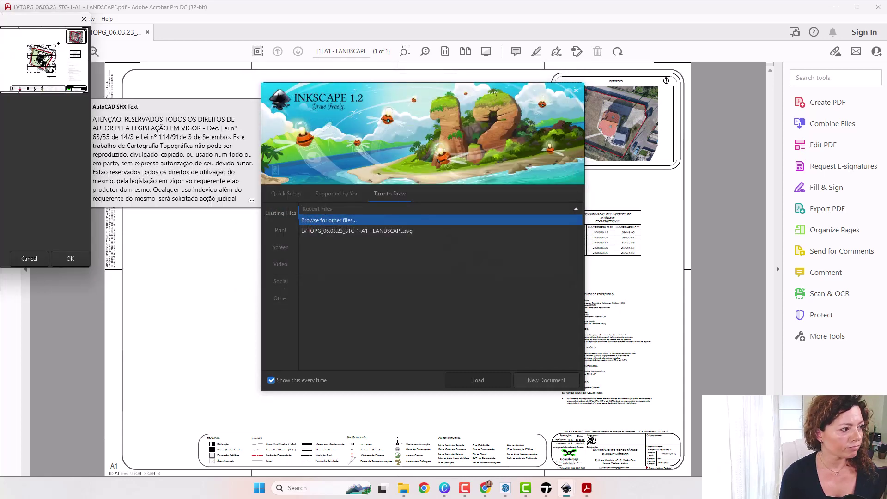
{"action": "left_click_drag", "start_coordinate": [9, 17], "coordinate": [246, 90]}
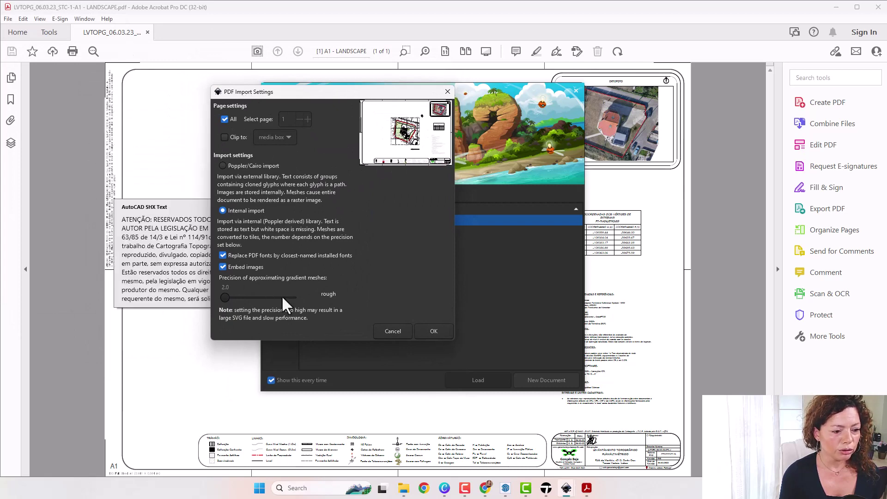
{"action": "left_click", "coordinate": [433, 331]}
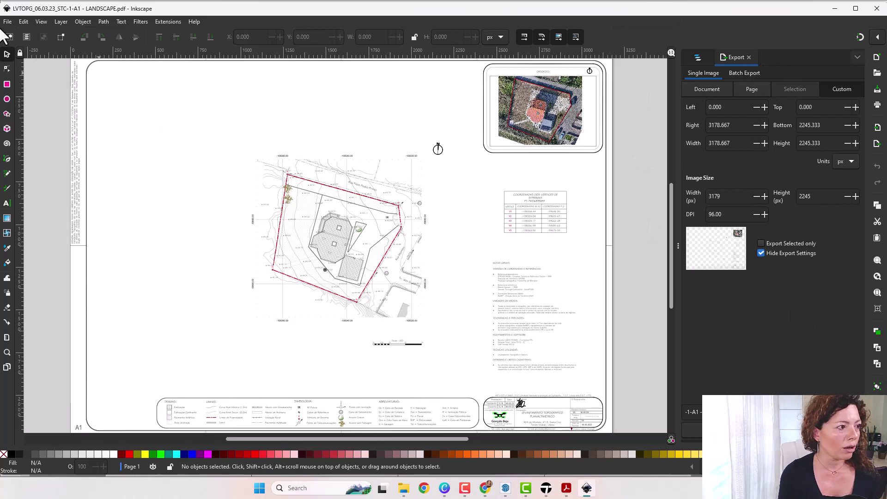
Save the survey as LANDSCAPE.dxf in AutoCAD DXF R12 format, then switch back to SketchUp.
{"action": "left_click", "coordinate": [8, 22]}
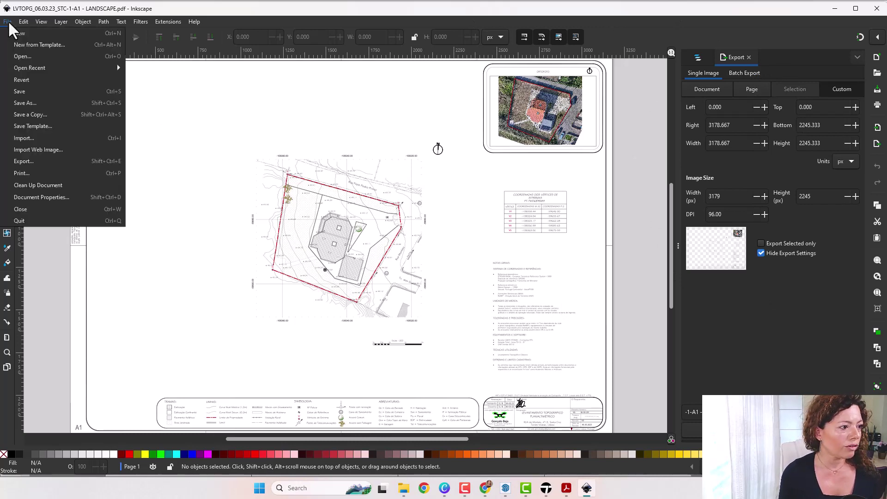
{"action": "left_click", "coordinate": [65, 102]}
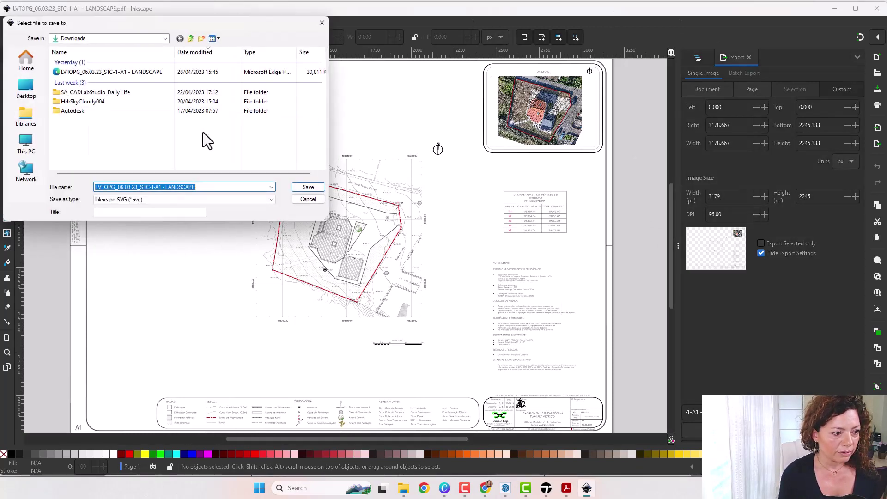
{"action": "left_click_drag", "start_coordinate": [238, 22], "coordinate": [415, 55]}
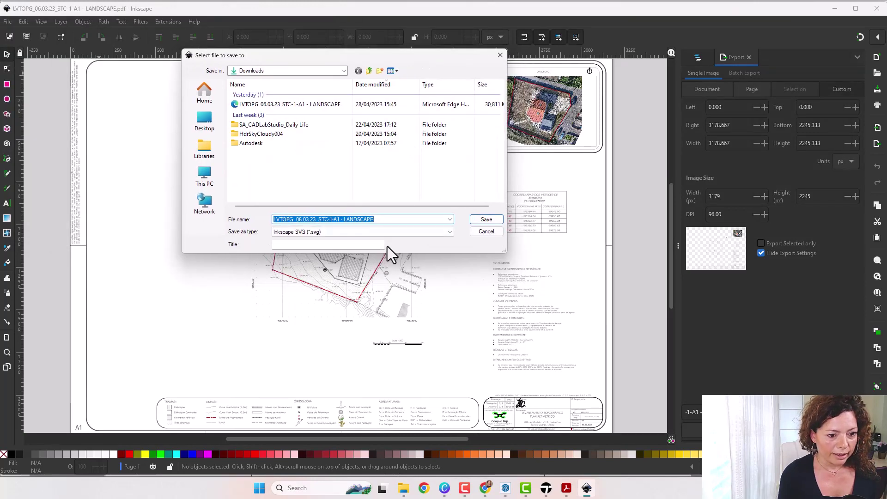
{"action": "left_click", "coordinate": [395, 232]}
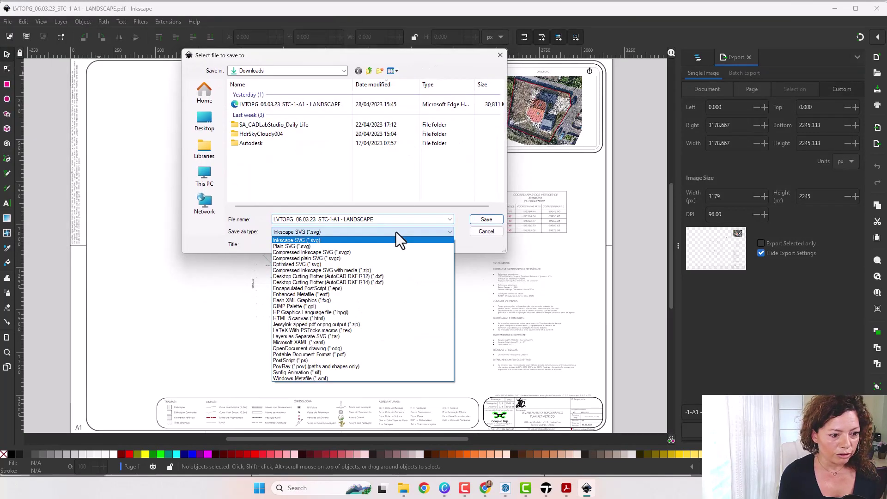
{"action": "left_click", "coordinate": [398, 276]}
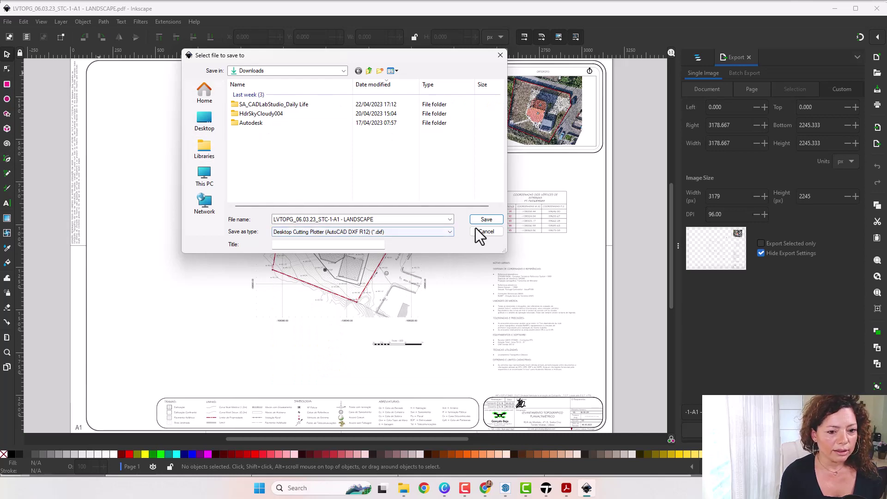
{"action": "left_click", "coordinate": [486, 219]}
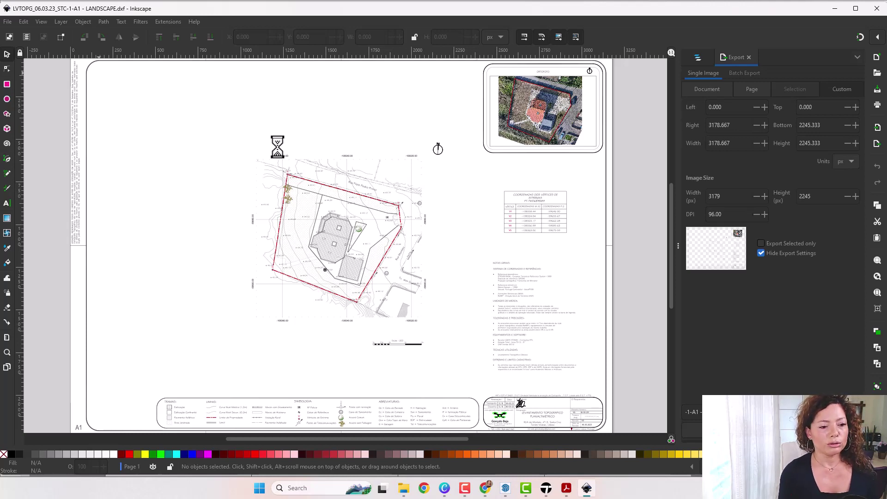
{"action": "key", "text": "alt+Tab"}
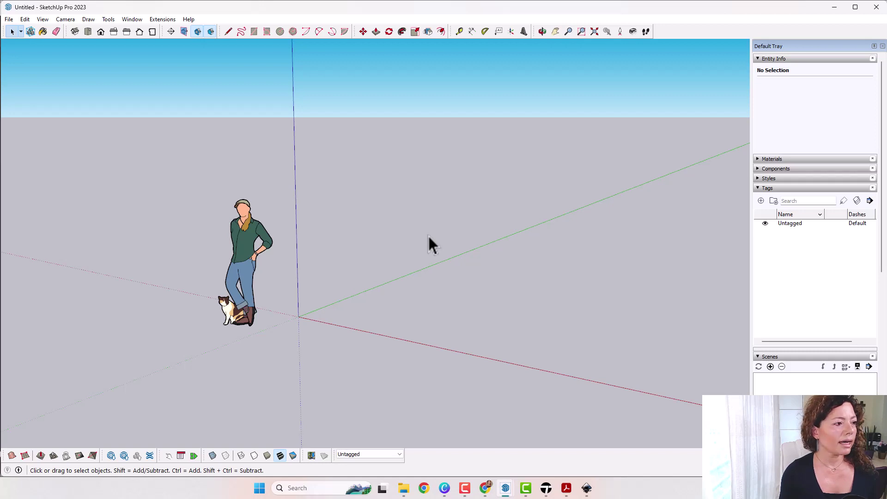
Choose LVTOPG_06.03.23_STC-1-A1 - LANDSCAPE.dxf from Downloads in SketchUp's Import dialog.
{"action": "left_click", "coordinate": [10, 19]}
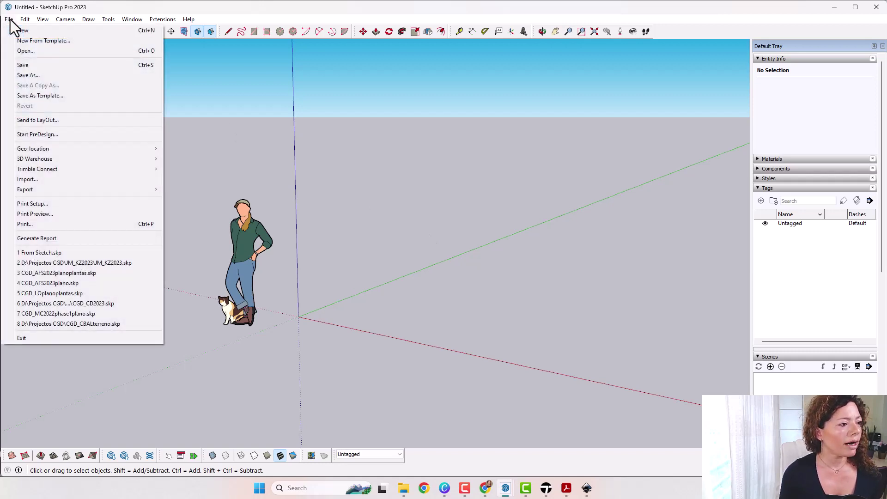
{"action": "left_click", "coordinate": [104, 180]}
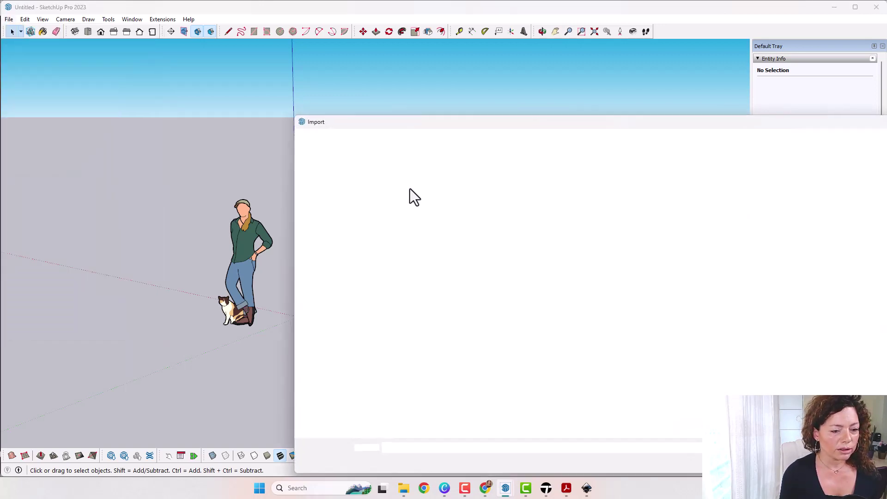
{"action": "left_click_drag", "start_coordinate": [476, 122], "coordinate": [262, 60]}
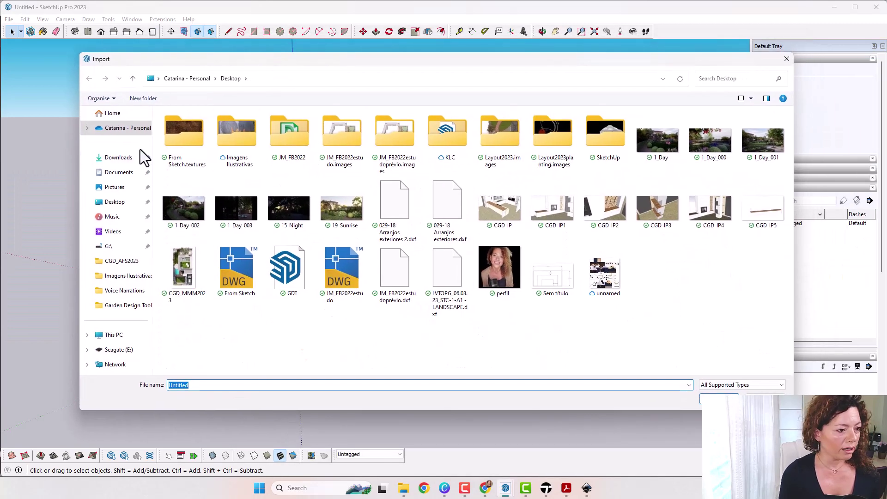
{"action": "left_click", "coordinate": [112, 165]}
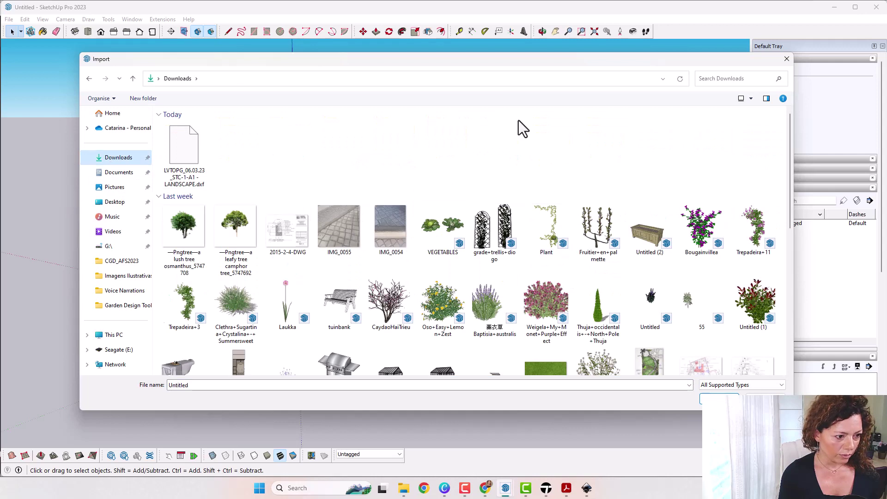
{"action": "left_click", "coordinate": [181, 162]}
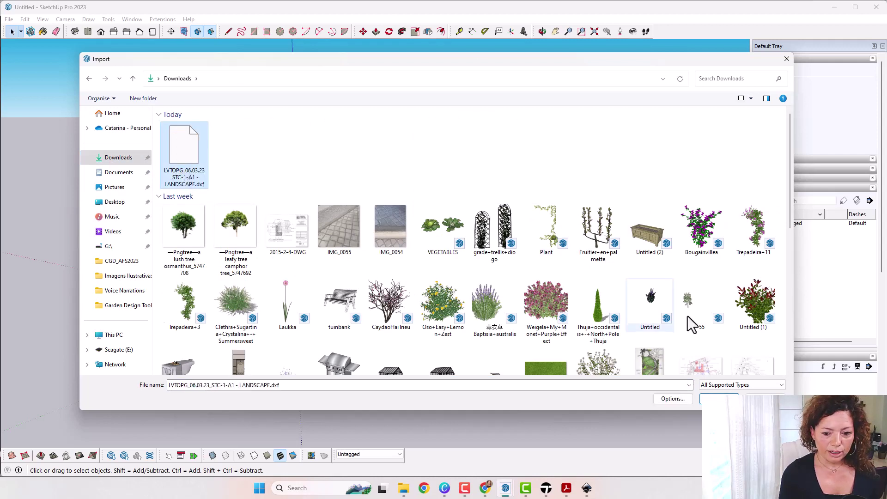
Turn off merge coplanar faces and orient faces consistently, keep Model Units, and import.
{"action": "left_click", "coordinate": [667, 397]}
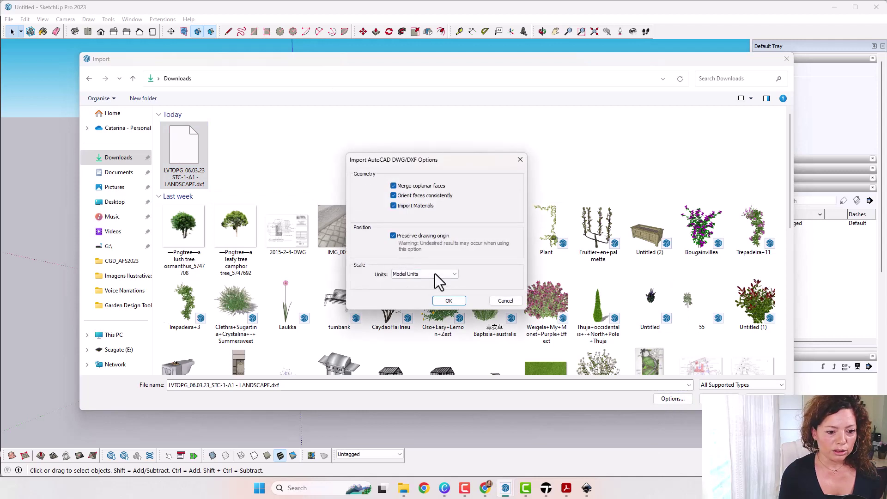
{"action": "left_click", "coordinate": [393, 186]}
{"action": "left_click", "coordinate": [393, 196]}
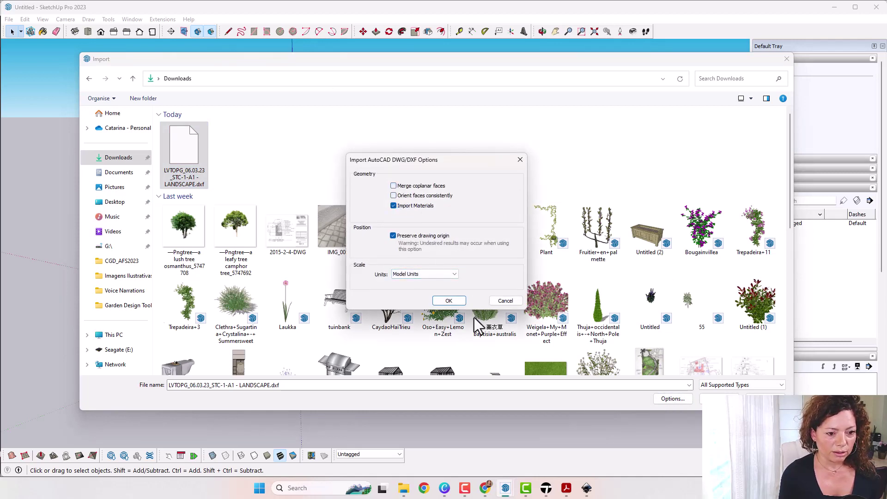
{"action": "left_click", "coordinate": [441, 274]}
{"action": "left_click", "coordinate": [441, 281]}
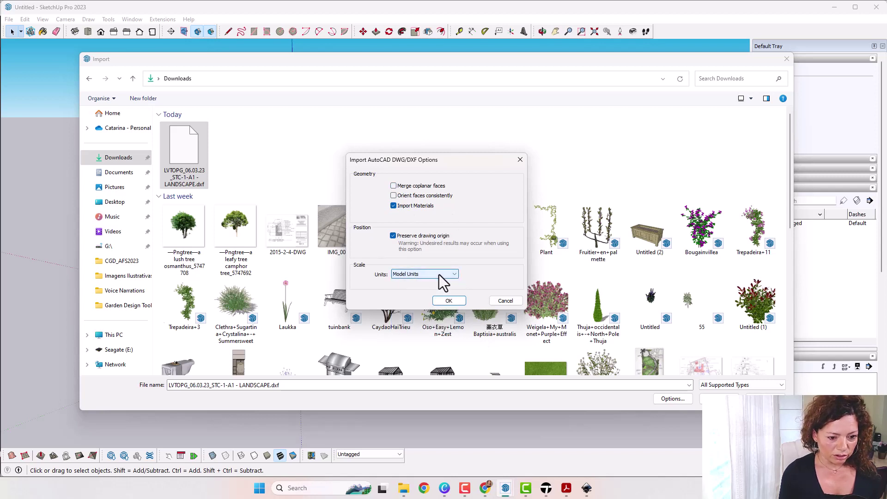
{"action": "left_click", "coordinate": [448, 301]}
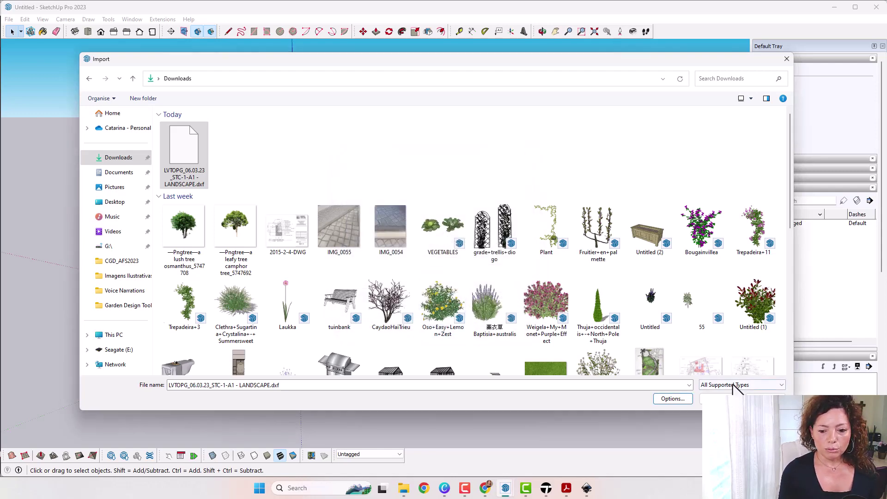
{"action": "left_click", "coordinate": [719, 398]}
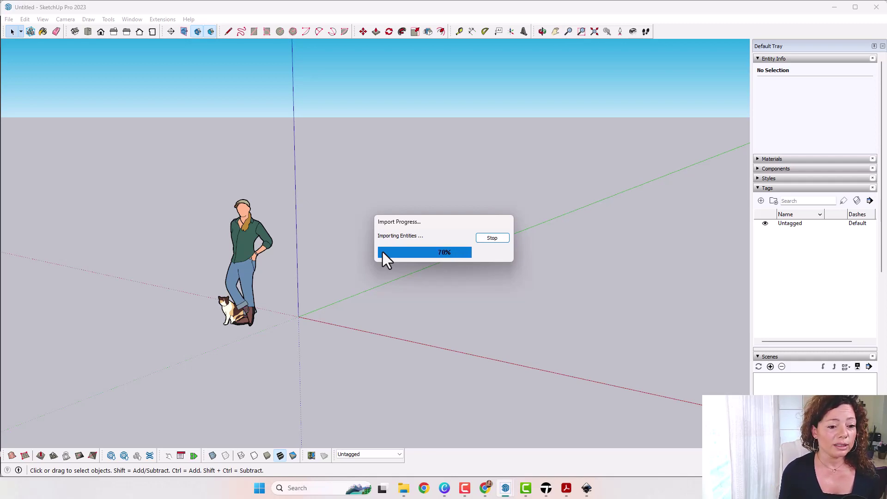
Orbit to a top-down view of the imported survey and zoom onto the Escala 1:200 scale bar.
{"action": "key", "text": "o"}
{"action": "left_click_drag", "start_coordinate": [416, 422], "coordinate": [332, 195]}
{"action": "key", "text": "space"}
{"action": "scroll", "coordinate": [333, 195], "scroll_direction": "down", "scroll_amount": 5}
{"action": "scroll", "coordinate": [332, 195], "scroll_direction": "up", "scroll_amount": 5}
{"action": "middle_click_drag", "start_coordinate": [333, 195], "coordinate": [241, 362]}
{"action": "scroll", "coordinate": [404, 152], "scroll_direction": "up", "scroll_amount": 6}
{"action": "scroll", "coordinate": [348, 214], "scroll_direction": "down", "scroll_amount": 10}
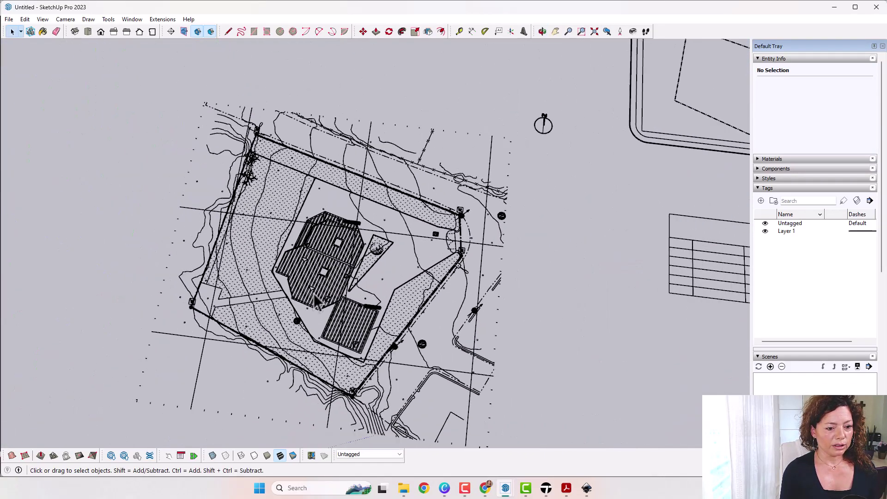
{"action": "scroll", "coordinate": [339, 243], "scroll_direction": "up", "scroll_amount": 8}
{"action": "left_click", "coordinate": [338, 234]}
{"action": "mouse_move", "coordinate": [338, 233]}
{"action": "middle_mouse_down"}
{"action": "mouse_move", "coordinate": [390, 212]}
{"action": "mouse_move", "coordinate": [473, 26]}
{"action": "mouse_move", "coordinate": [389, 54]}
{"action": "mouse_move", "coordinate": [392, 253]}
{"action": "middle_mouse_up"}
{"action": "scroll", "coordinate": [446, 429], "scroll_direction": "down", "scroll_amount": 3}
{"action": "scroll", "coordinate": [464, 358], "scroll_direction": "up", "scroll_amount": 5}
{"action": "scroll", "coordinate": [463, 358], "scroll_direction": "up", "scroll_amount": 2}
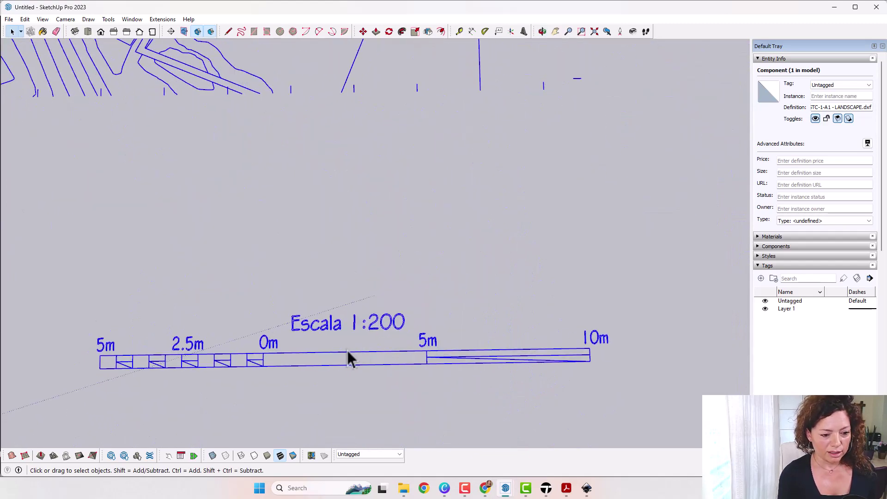
Measure the scale bar from the 0m mark to the 5m mark with the Line tool.
{"action": "key", "text": "l"}
{"action": "left_click", "coordinate": [426, 350]}
{"action": "key", "text": "space"}
{"action": "key", "text": "l"}
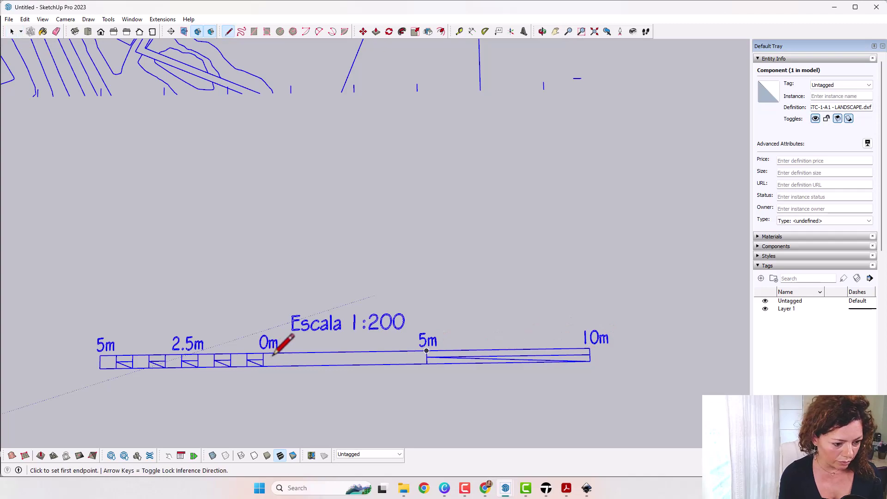
{"action": "left_click", "coordinate": [263, 353]}
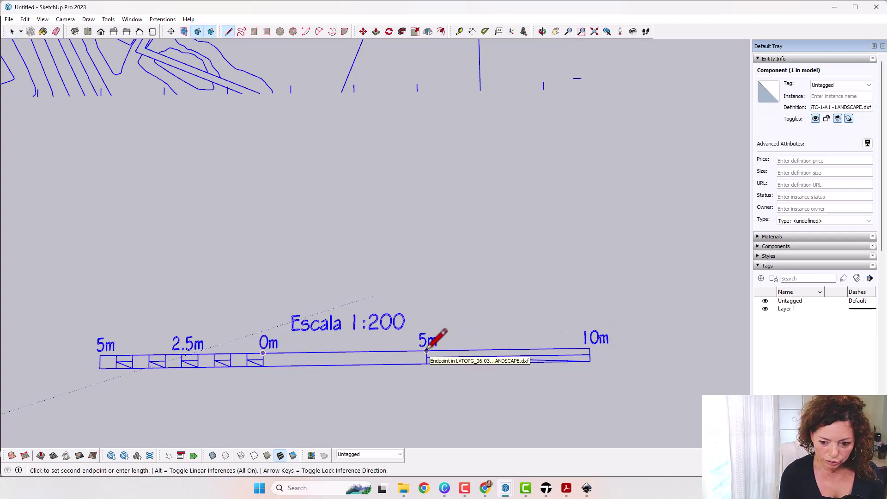
{"action": "key", "text": "space"}
{"action": "scroll", "coordinate": [396, 314], "scroll_direction": "down", "scroll_amount": 2}
{"action": "scroll", "coordinate": [388, 303], "scroll_direction": "down", "scroll_amount": 10}
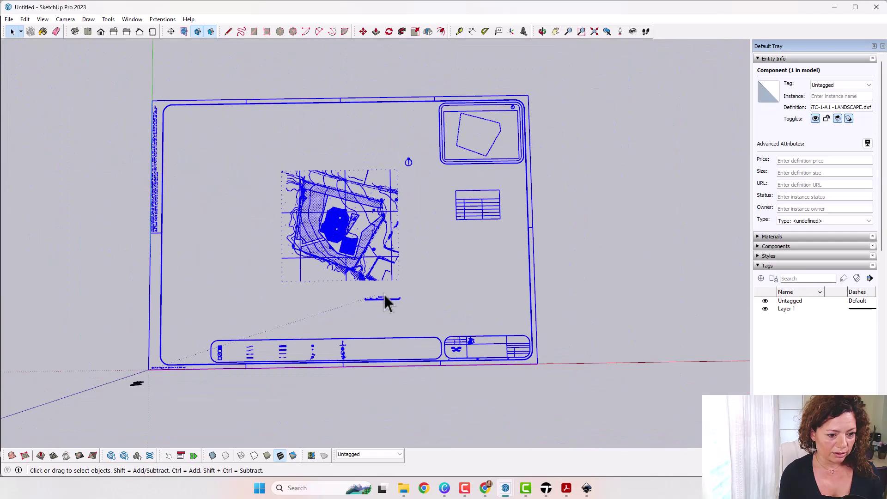
{"action": "scroll", "coordinate": [344, 273], "scroll_direction": "down", "scroll_amount": 4}
Scale the imported drawing uniformly from a corner grip.
{"action": "key", "text": "s"}
{"action": "left_click", "coordinate": [410, 205]}
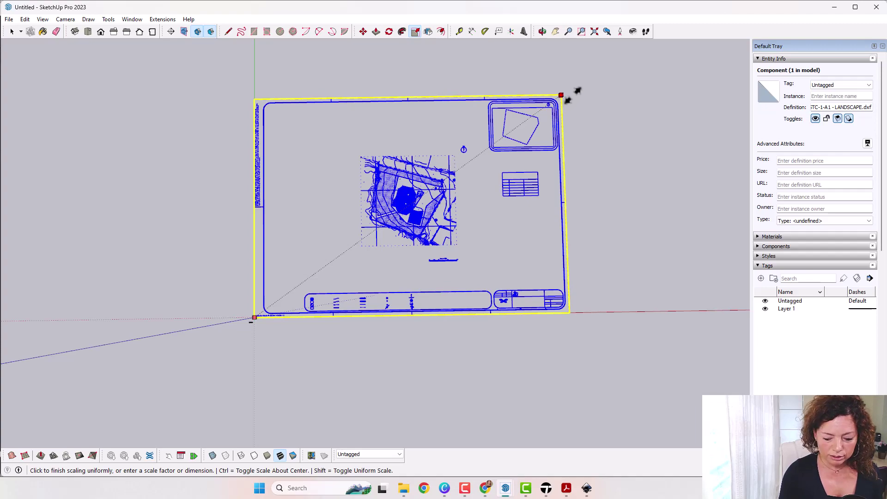
{"action": "left_click", "coordinate": [577, 90]}
{"action": "scroll", "coordinate": [253, 314], "scroll_direction": "up", "scroll_amount": 5}
{"action": "scroll", "coordinate": [222, 323], "scroll_direction": "down", "scroll_amount": 5}
{"action": "scroll", "coordinate": [485, 254], "scroll_direction": "up", "scroll_amount": 2}
{"action": "key", "text": "space"}
{"action": "scroll", "coordinate": [402, 282], "scroll_direction": "up", "scroll_amount": 6}
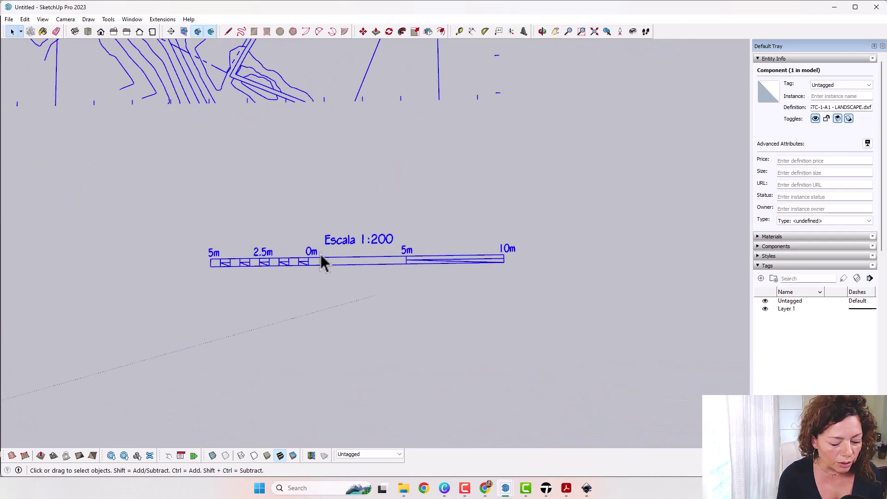
Re-measure the 0m–5m span on the scale bar after scaling.
{"action": "key", "text": "l"}
{"action": "left_click", "coordinate": [310, 261]}
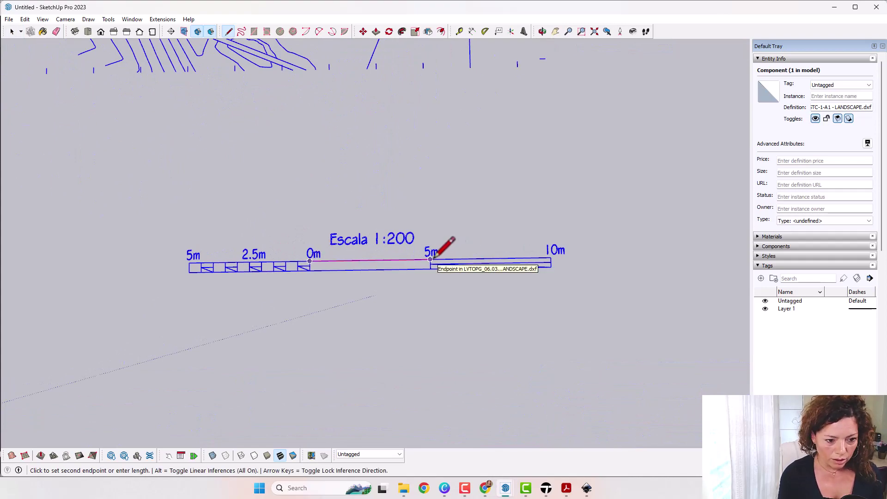
{"action": "key", "text": "space"}
{"action": "scroll", "coordinate": [416, 286], "scroll_direction": "down", "scroll_amount": 10}
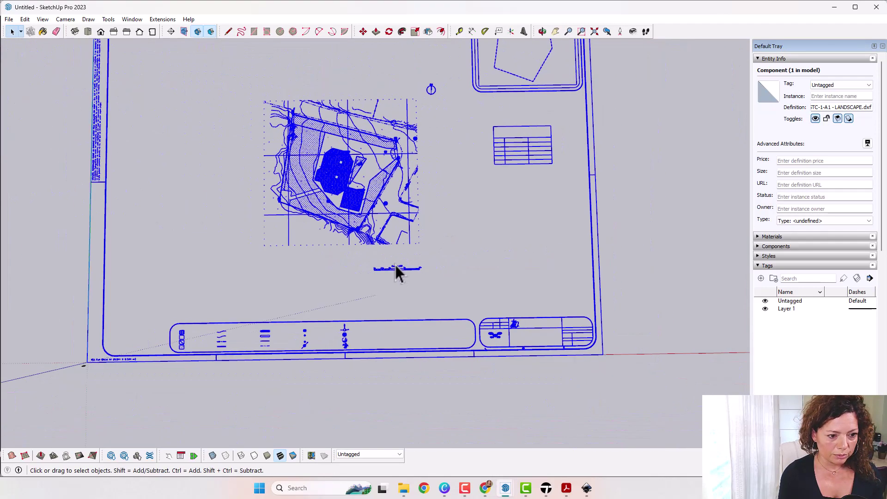
{"action": "scroll", "coordinate": [416, 336], "scroll_direction": "down", "scroll_amount": 4}
Rescale the drawing uniformly from a corner again, then orbit to view the whole sheet.
{"action": "key", "text": "s"}
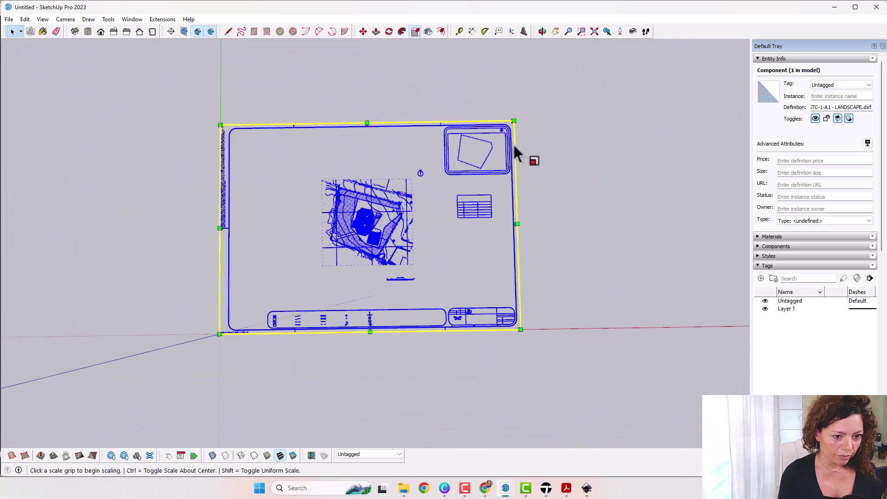
{"action": "left_click", "coordinate": [514, 128]}
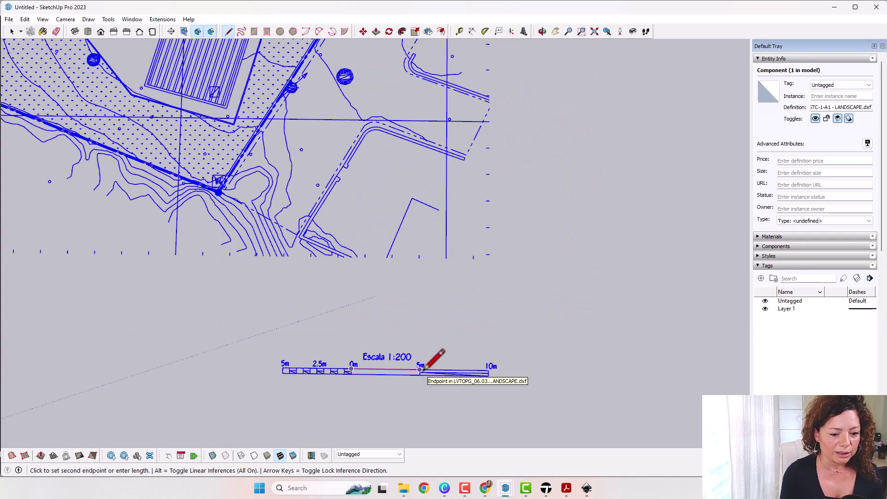
{"action": "key", "text": "space"}
{"action": "scroll", "coordinate": [421, 374], "scroll_direction": "down", "scroll_amount": 3}
{"action": "scroll", "coordinate": [254, 198], "scroll_direction": "up", "scroll_amount": 3}
{"action": "scroll", "coordinate": [386, 123], "scroll_direction": "up", "scroll_amount": 3}
{"action": "scroll", "coordinate": [396, 174], "scroll_direction": "down", "scroll_amount": 5}
{"action": "scroll", "coordinate": [353, 267], "scroll_direction": "down", "scroll_amount": 3}
{"action": "middle_click_drag", "start_coordinate": [354, 267], "coordinate": [321, 218]}
{"action": "scroll", "coordinate": [329, 234], "scroll_direction": "up", "scroll_amount": 3}
{"action": "scroll", "coordinate": [324, 231], "scroll_direction": "up", "scroll_amount": 3}
{"action": "scroll", "coordinate": [318, 228], "scroll_direction": "down", "scroll_amount": 5}
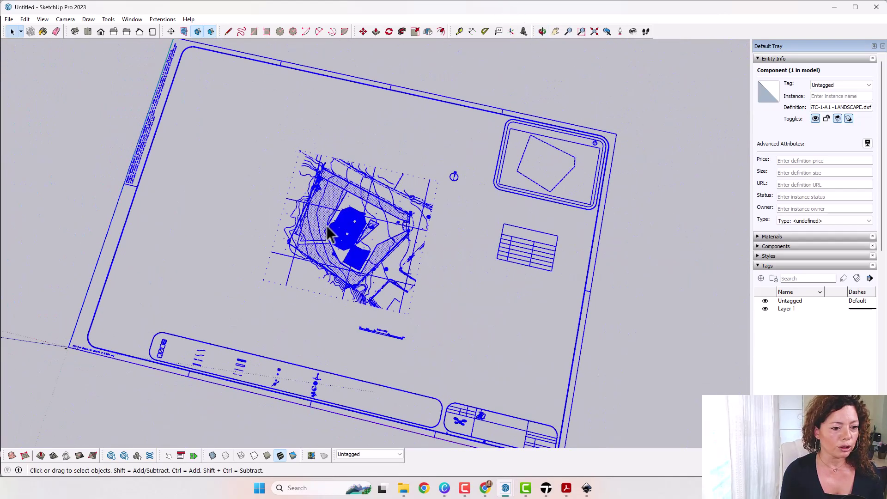
Explode the imported survey component into loose geometry.
{"action": "right_click", "coordinate": [327, 227]}
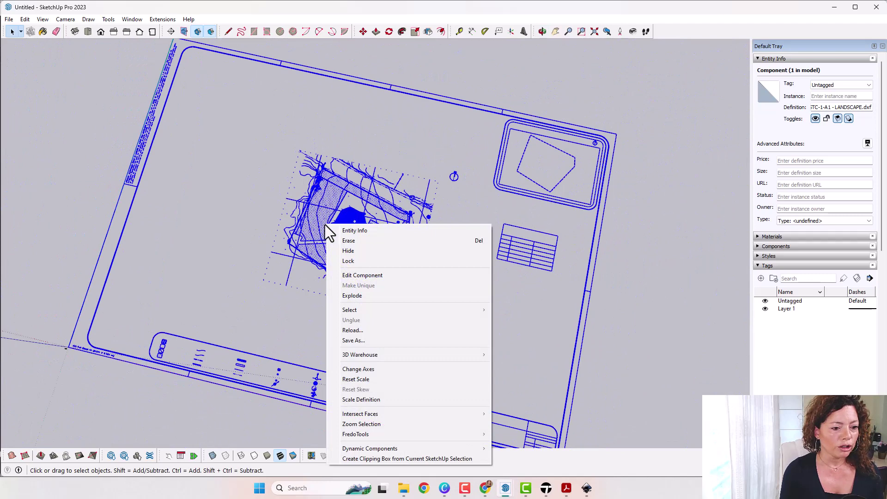
{"action": "left_click", "coordinate": [346, 296]}
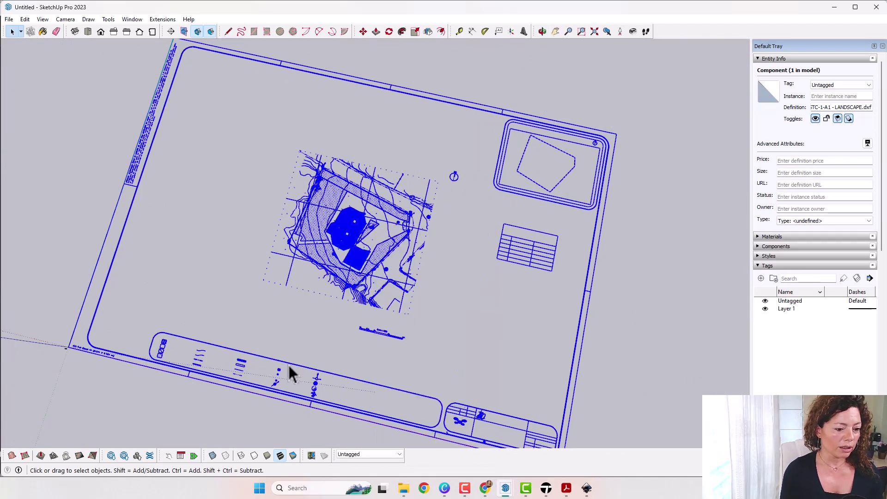
{"action": "scroll", "coordinate": [405, 376], "scroll_direction": "down", "scroll_amount": 3}
{"action": "middle_click_drag", "start_coordinate": [405, 376], "coordinate": [508, 349]}
Box-select and delete part of the sheet border and title-block linework.
{"action": "left_click", "coordinate": [481, 337]}
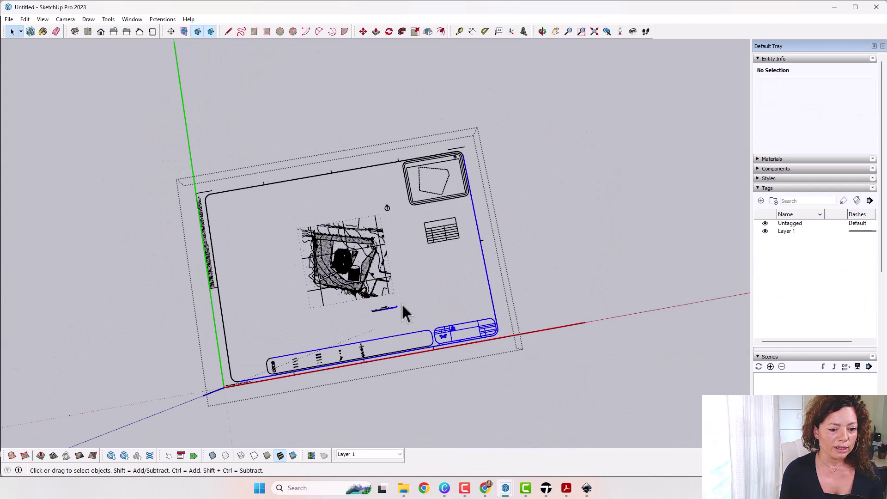
{"action": "scroll", "coordinate": [549, 366], "scroll_direction": "up", "scroll_amount": 2}
{"action": "scroll", "coordinate": [549, 368], "scroll_direction": "up", "scroll_amount": 2}
{"action": "left_click_drag", "start_coordinate": [545, 372], "coordinate": [409, 290]}
{"action": "key", "text": "Delete"}
{"action": "left_click_drag", "start_coordinate": [498, 251], "coordinate": [426, 183]}
Zoom in and select a small edge and a grass symbol to confirm they are loose.
{"action": "middle_click_drag", "start_coordinate": [374, 186], "coordinate": [639, 374]}
{"action": "scroll", "coordinate": [338, 289], "scroll_direction": "up", "scroll_amount": 3}
{"action": "scroll", "coordinate": [262, 124], "scroll_direction": "up", "scroll_amount": 3}
{"action": "scroll", "coordinate": [259, 226], "scroll_direction": "up", "scroll_amount": 3}
{"action": "scroll", "coordinate": [212, 317], "scroll_direction": "up", "scroll_amount": 8}
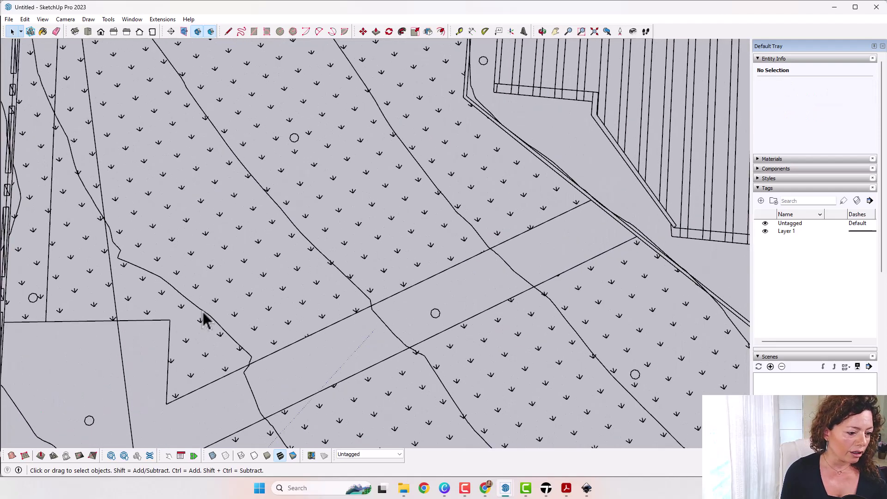
{"action": "left_click", "coordinate": [197, 310]}
{"action": "left_click_drag", "start_coordinate": [185, 278], "coordinate": [226, 298]}
{"action": "scroll", "coordinate": [313, 232], "scroll_direction": "down", "scroll_amount": 12}
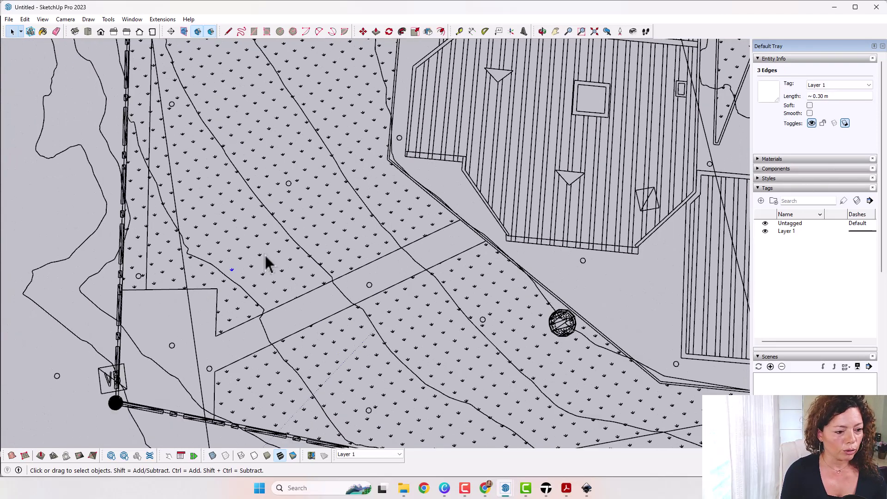
{"action": "middle_click_drag", "start_coordinate": [253, 271], "coordinate": [263, 217]}
Clear the selection and orbit around the flattened site plan's contours and building footprints.
{"action": "key", "text": "space"}
{"action": "left_click", "coordinate": [594, 220]}
{"action": "scroll", "coordinate": [305, 210], "scroll_direction": "down", "scroll_amount": 6}
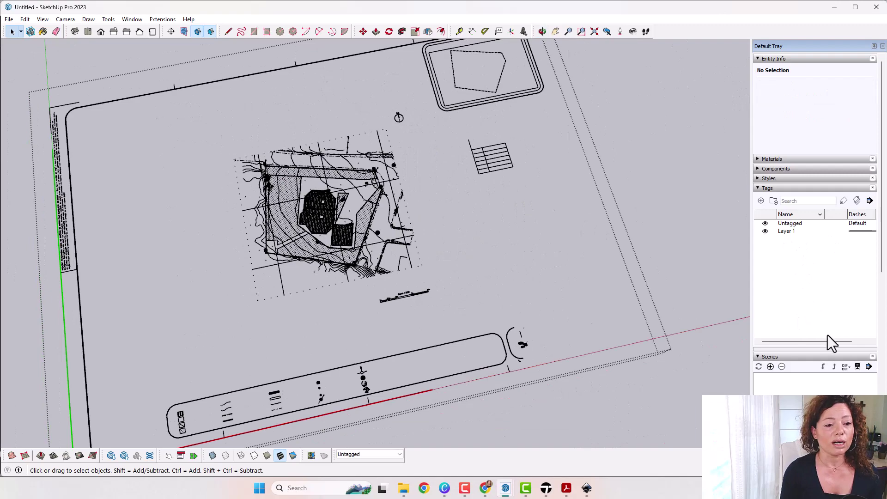
{"action": "scroll", "coordinate": [453, 284], "scroll_direction": "down", "scroll_amount": 4}
{"action": "middle_click_drag", "start_coordinate": [542, 223], "coordinate": [405, 260]}
{"action": "scroll", "coordinate": [406, 261], "scroll_direction": "up", "scroll_amount": 5}
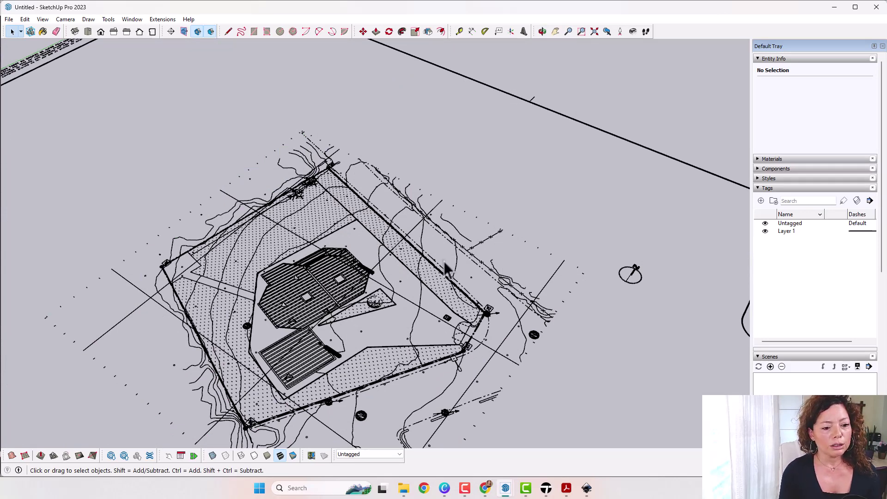
{"action": "scroll", "coordinate": [344, 226], "scroll_direction": "down", "scroll_amount": 5}
{"action": "scroll", "coordinate": [325, 195], "scroll_direction": "up", "scroll_amount": 3}
{"action": "middle_click_drag", "start_coordinate": [325, 196], "coordinate": [598, 266]}
{"action": "scroll", "coordinate": [423, 325], "scroll_direction": "down", "scroll_amount": 3}
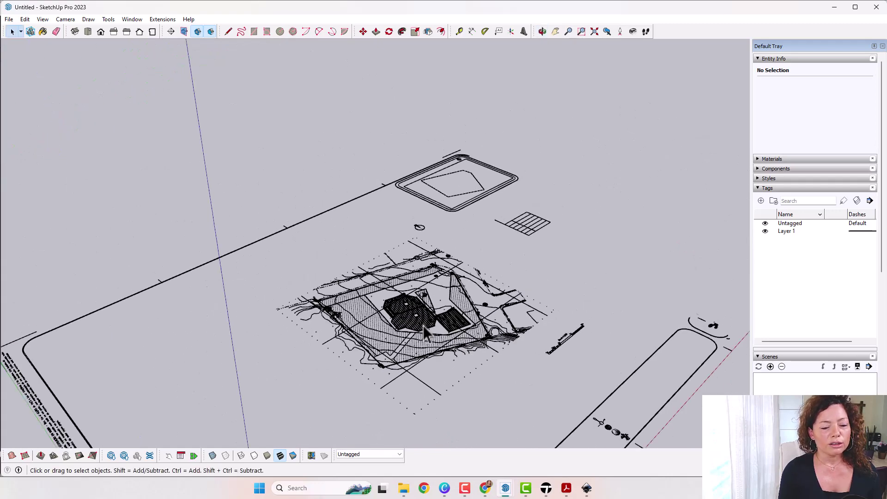